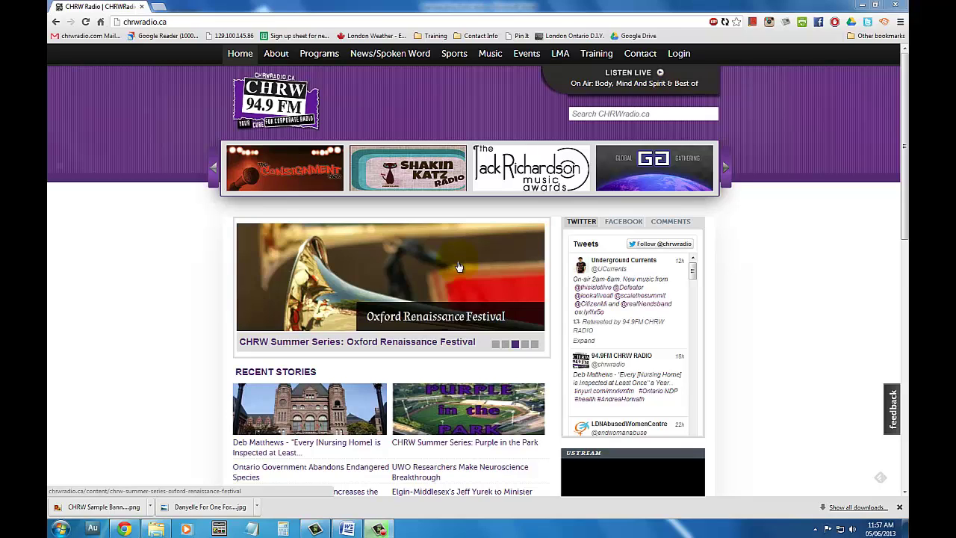
Log in to the CHRW Radio site with the account username and password
click(678, 53)
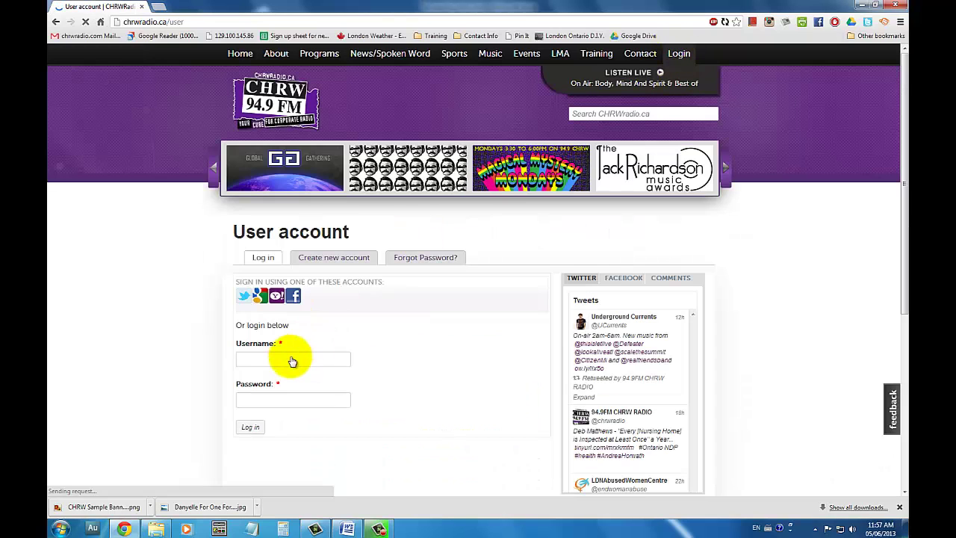
click(324, 365)
text(derek)
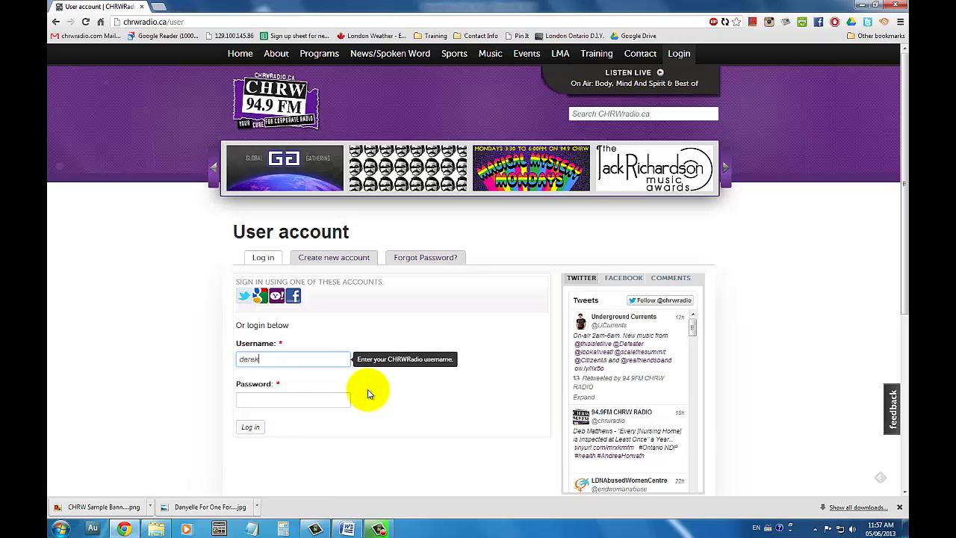
text(test)
key(Tab)
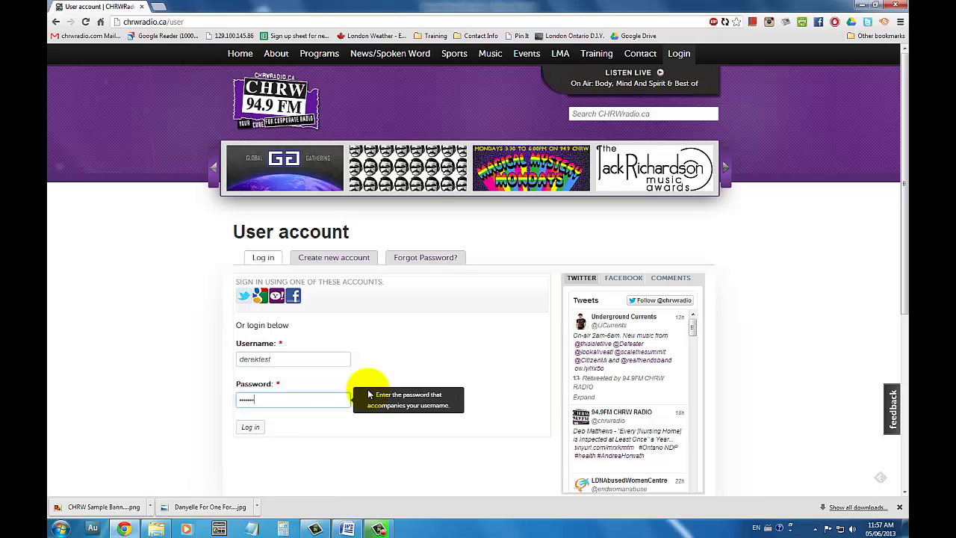
click(250, 427)
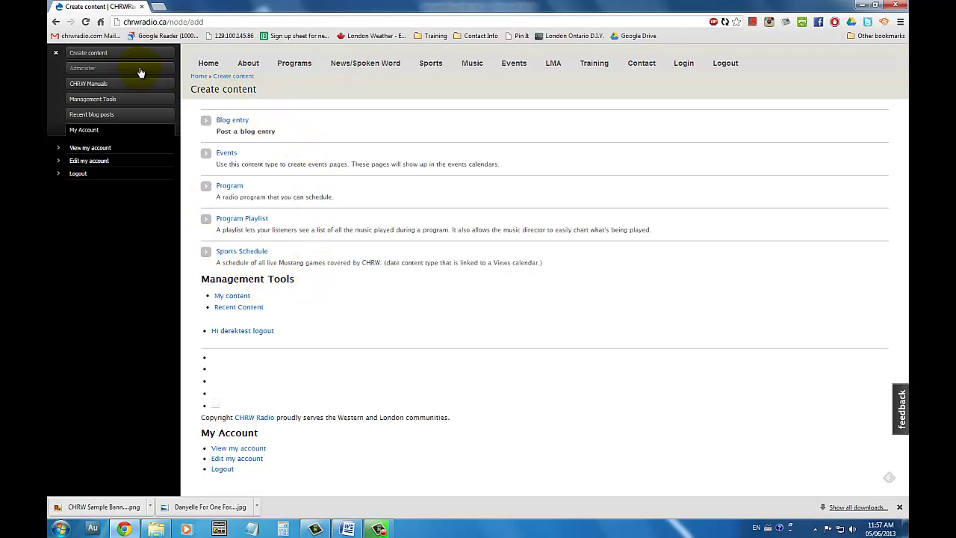
Start a new Blog entry from the admin sidebar's Create content menu
click(76, 57)
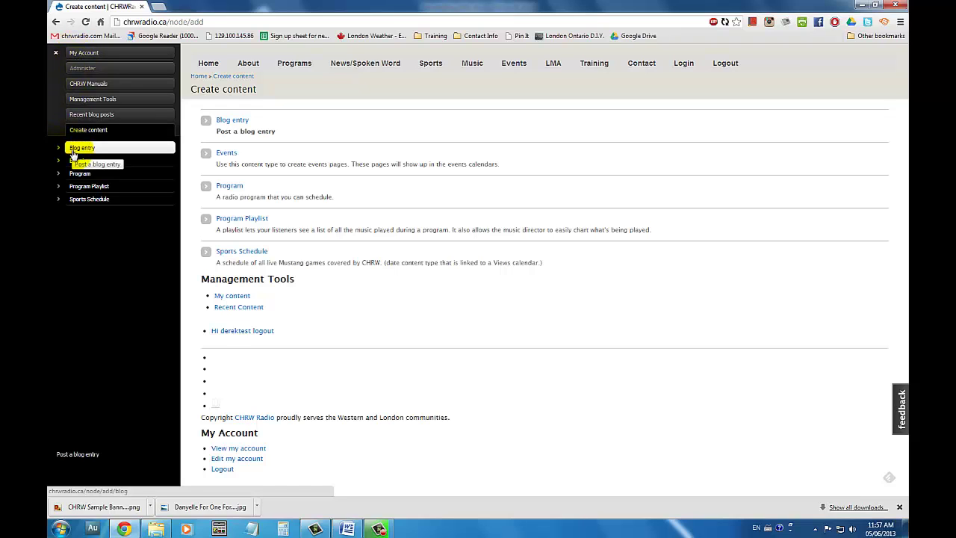
click(54, 53)
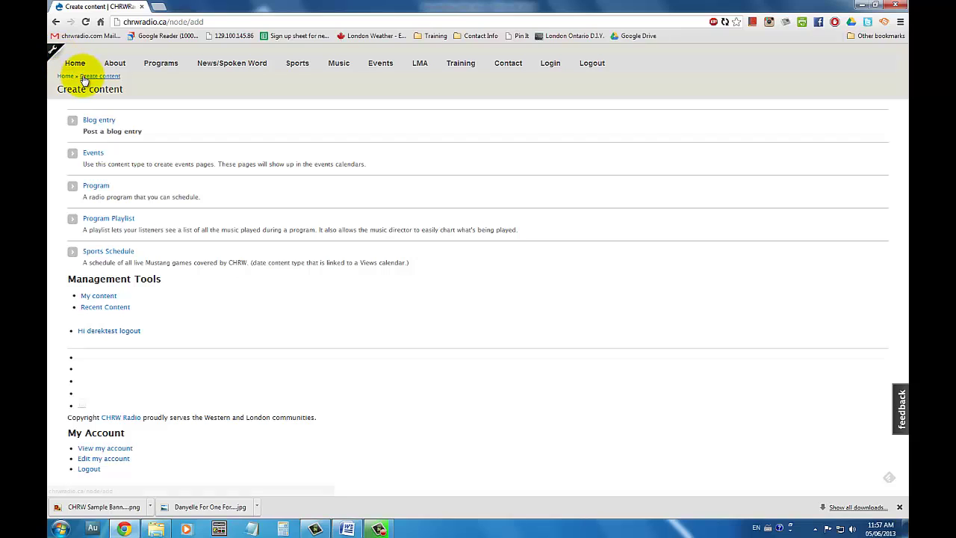
click(52, 52)
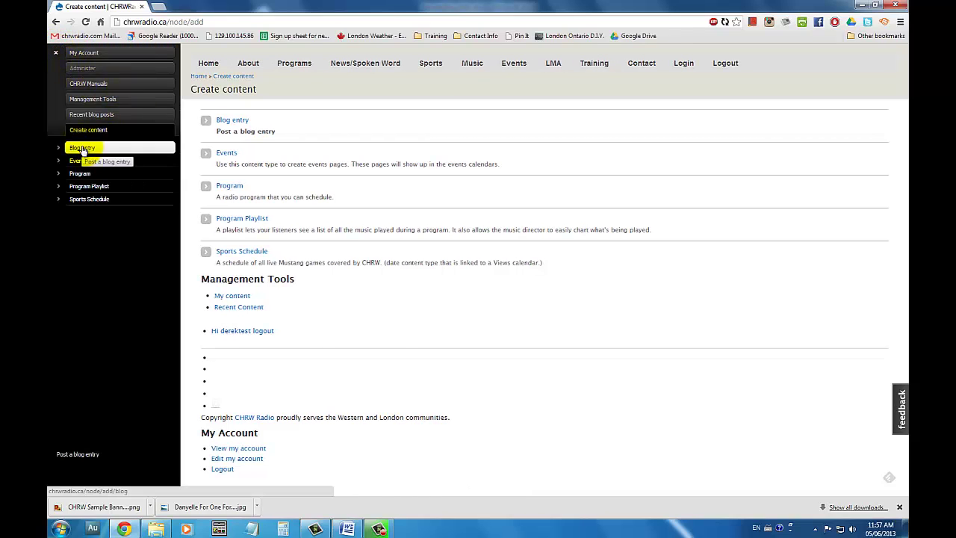
click(83, 150)
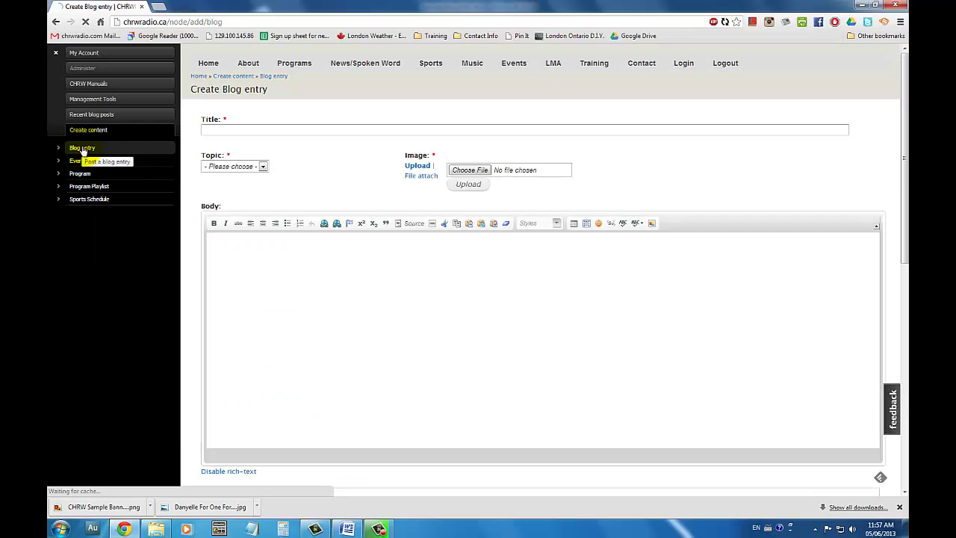
Title the post 'New Artist: Danyelle' and set its topic to show blog
click(236, 129)
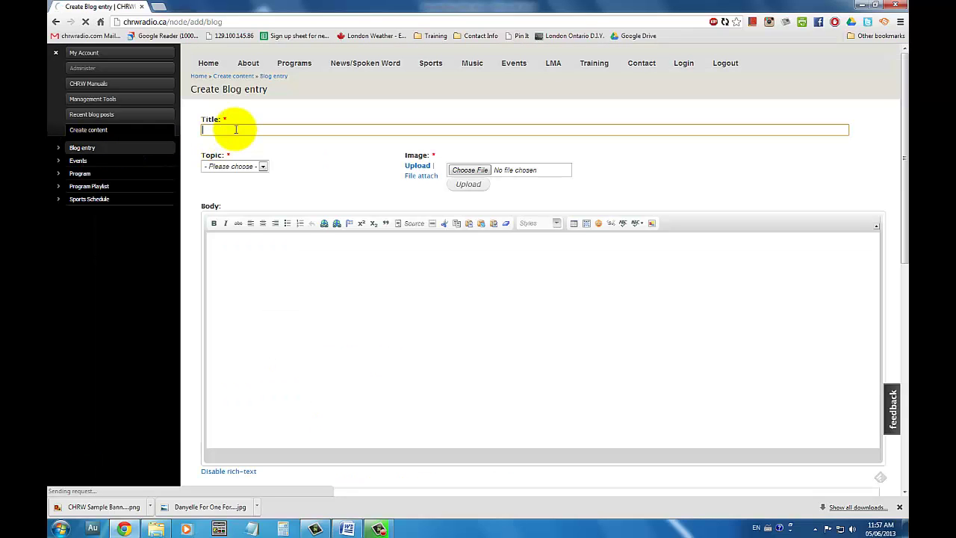
text(New Artist: Danyelle)
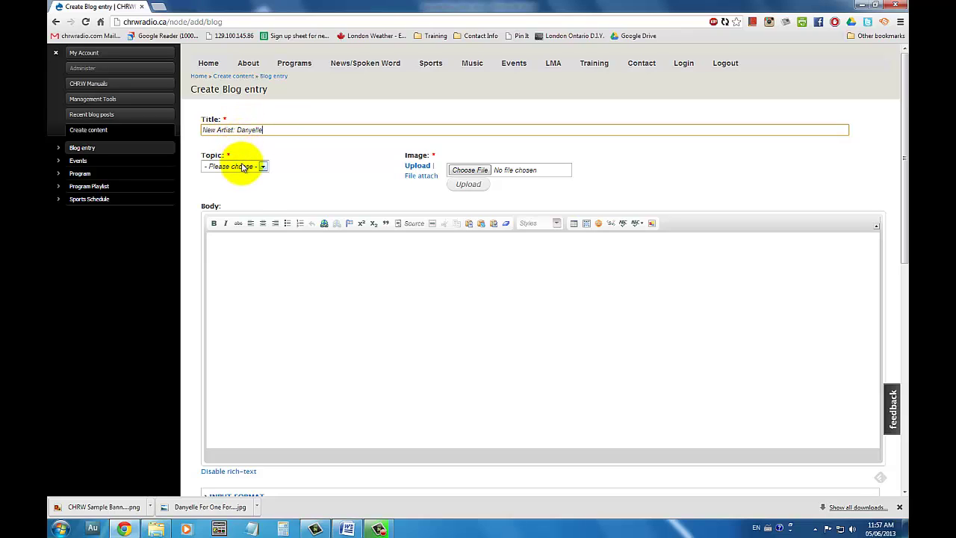
click(239, 166)
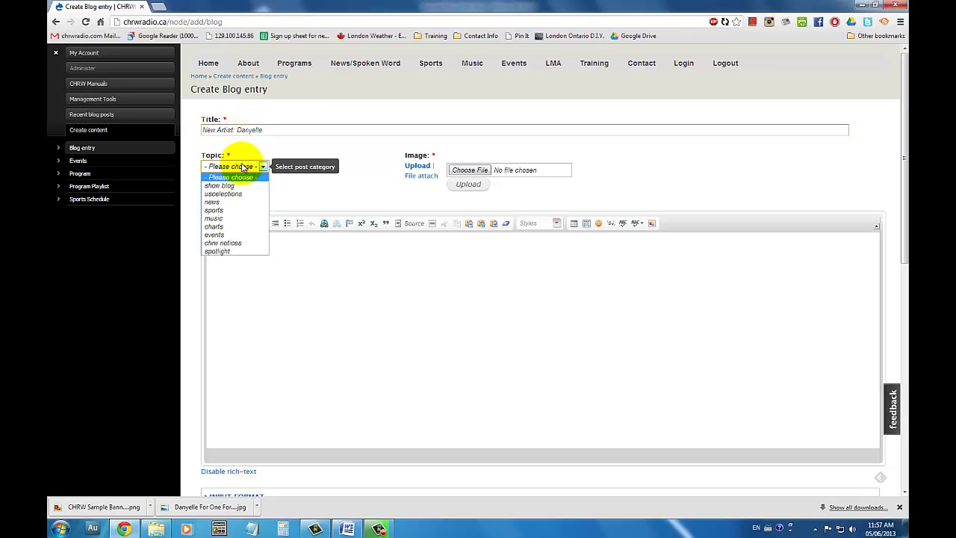
click(234, 186)
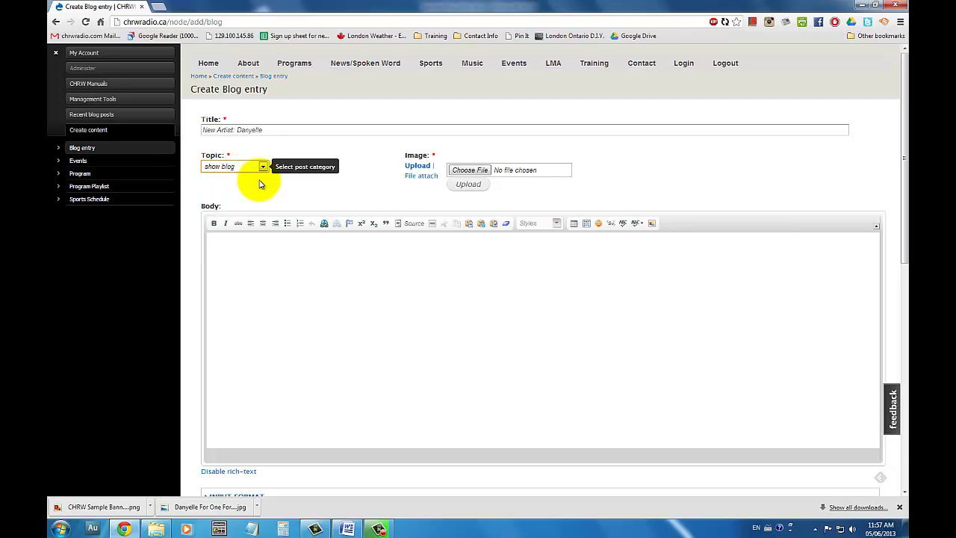
Upload CHRW Sample Banner.png as the banner image, captioned 'New Artist: Danyelle'
click(484, 169)
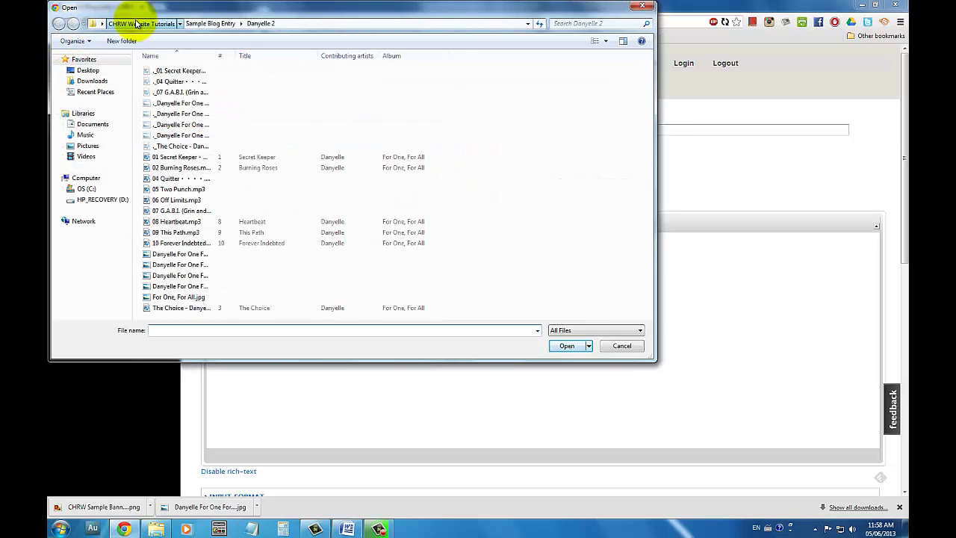
click(136, 23)
double_click(216, 86)
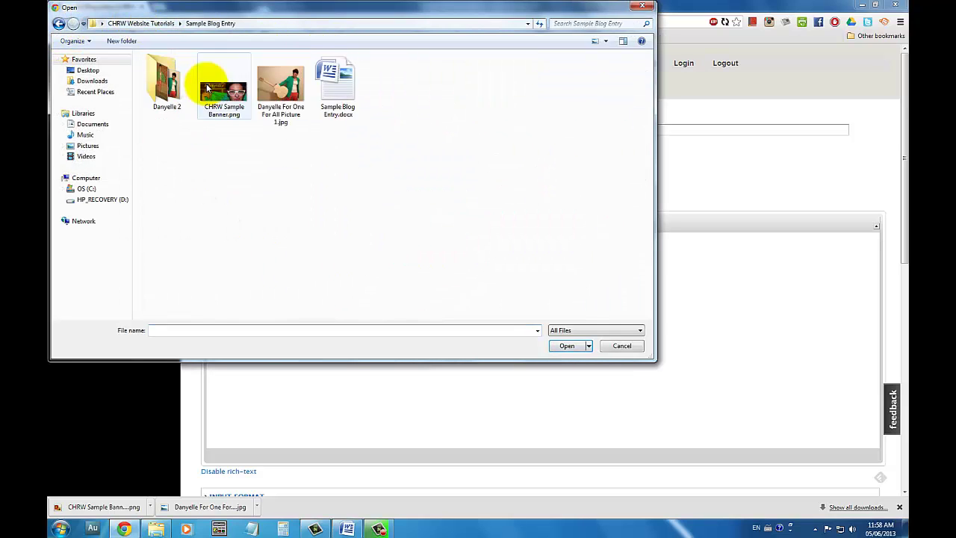
click(225, 97)
double_click(227, 103)
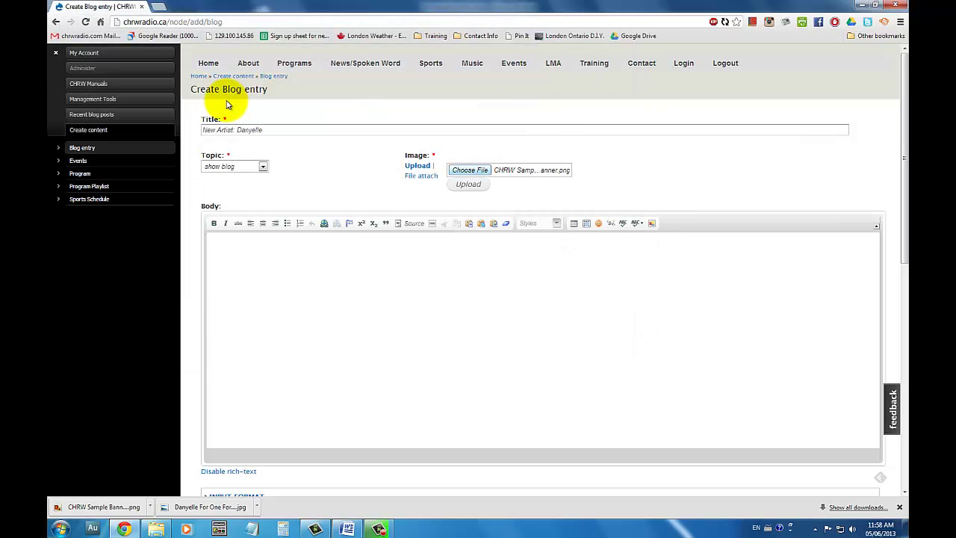
click(483, 186)
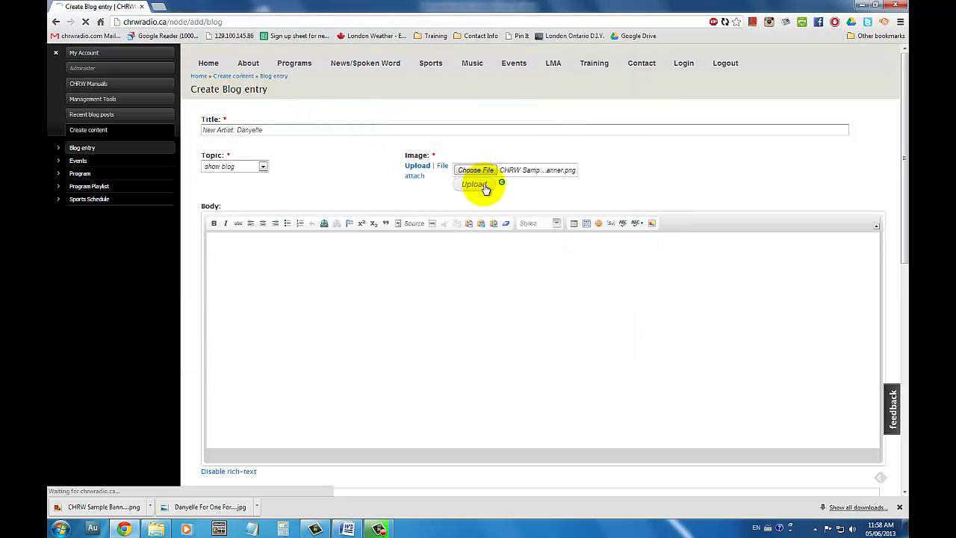
click(494, 180)
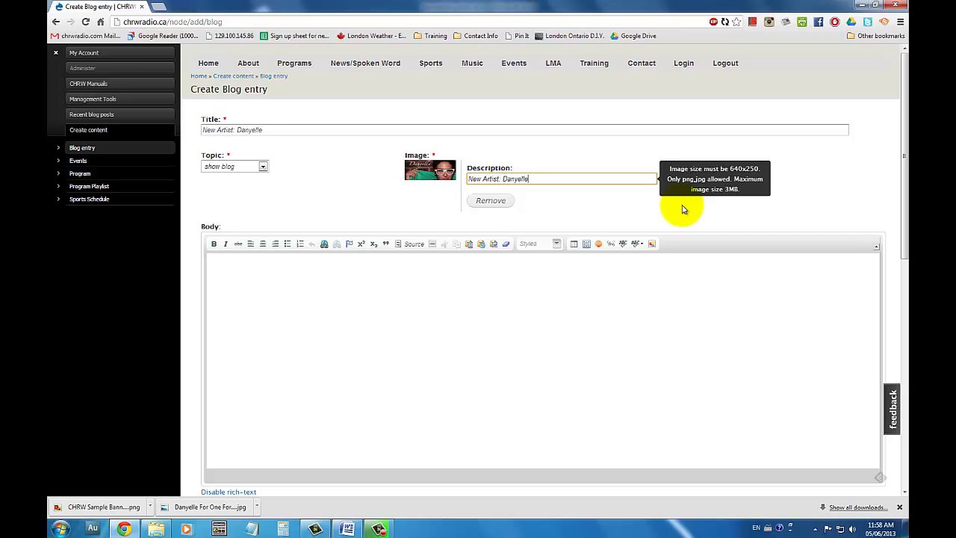
click(391, 306)
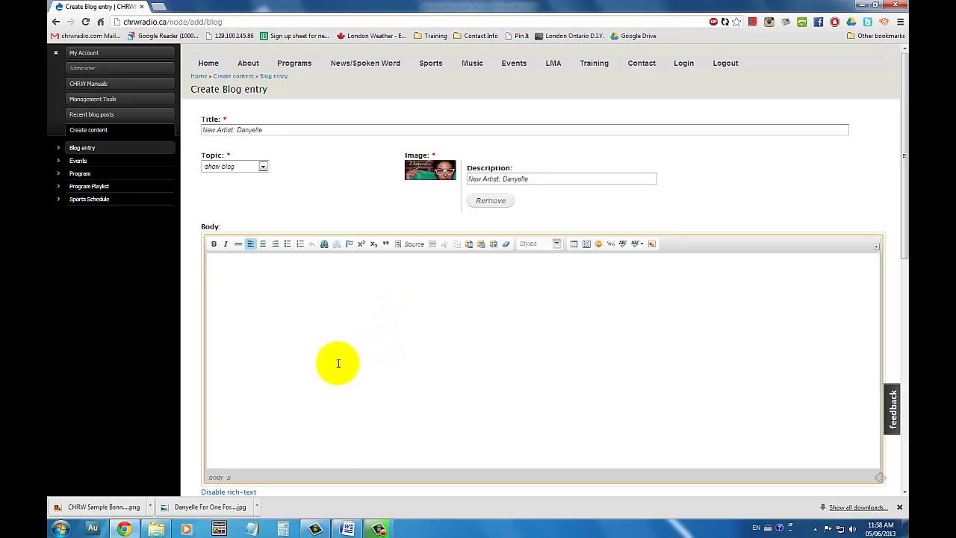
Copy the three paragraphs of blog text from Sample Blog Entry.docx in Word
click(348, 528)
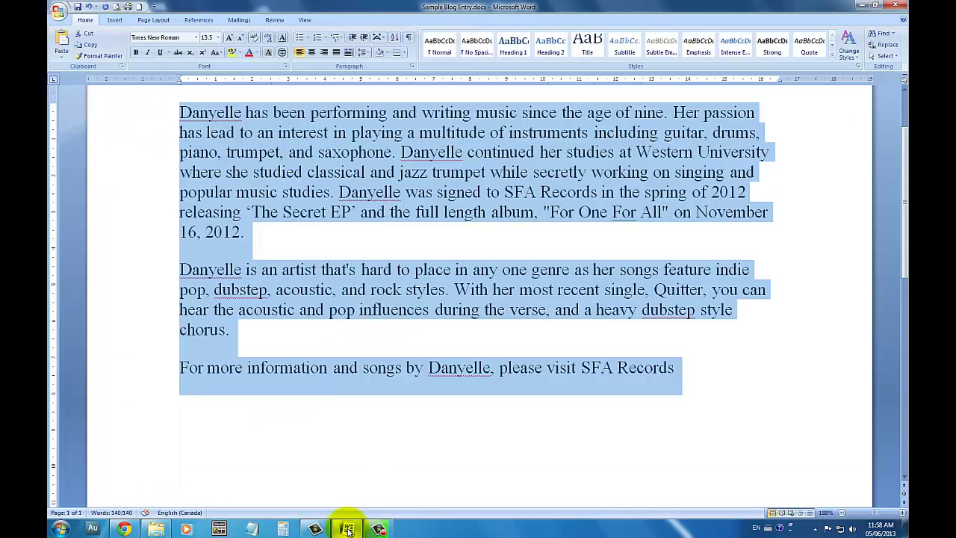
click(631, 418)
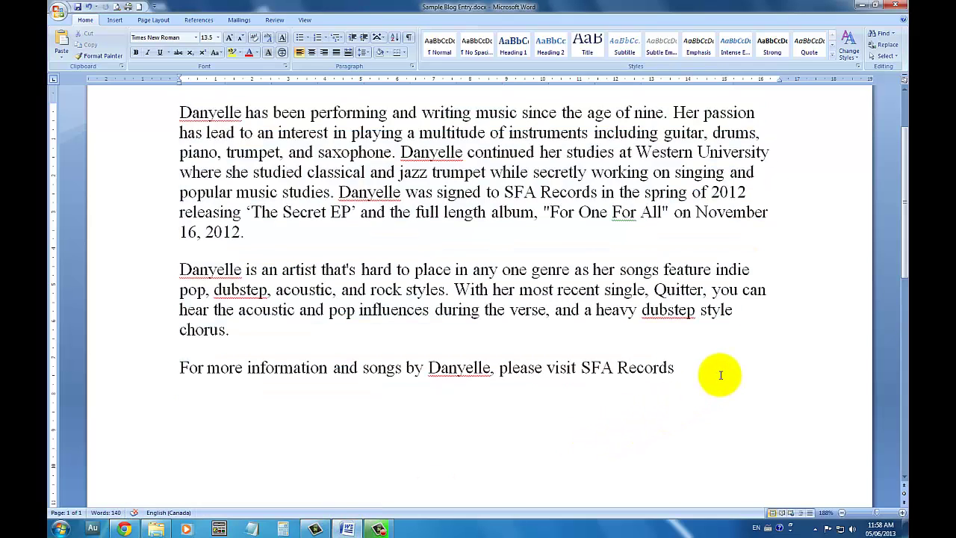
drag(721, 375, 123, 116)
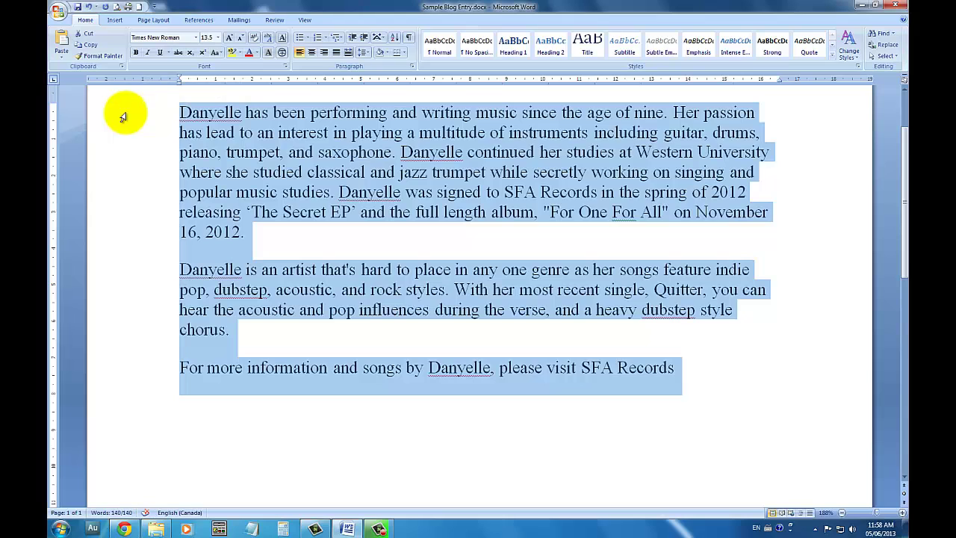
click(124, 528)
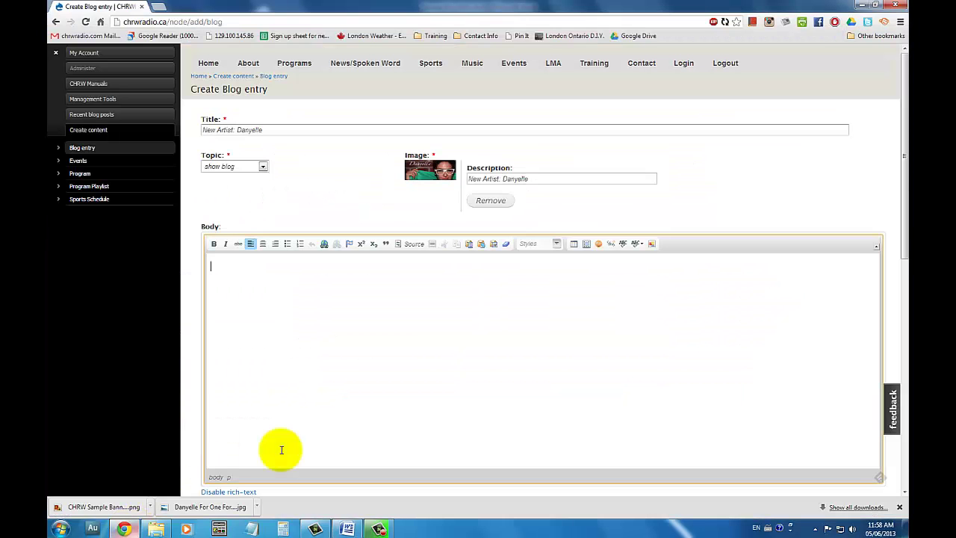
Paste the copied Danyelle text into the post body using Paste from Word
click(495, 246)
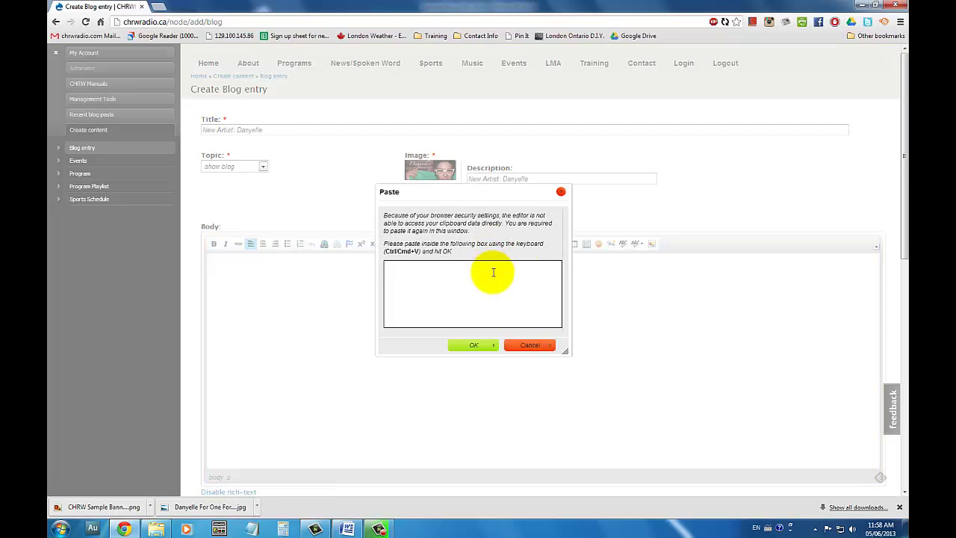
key(ctrl+v)
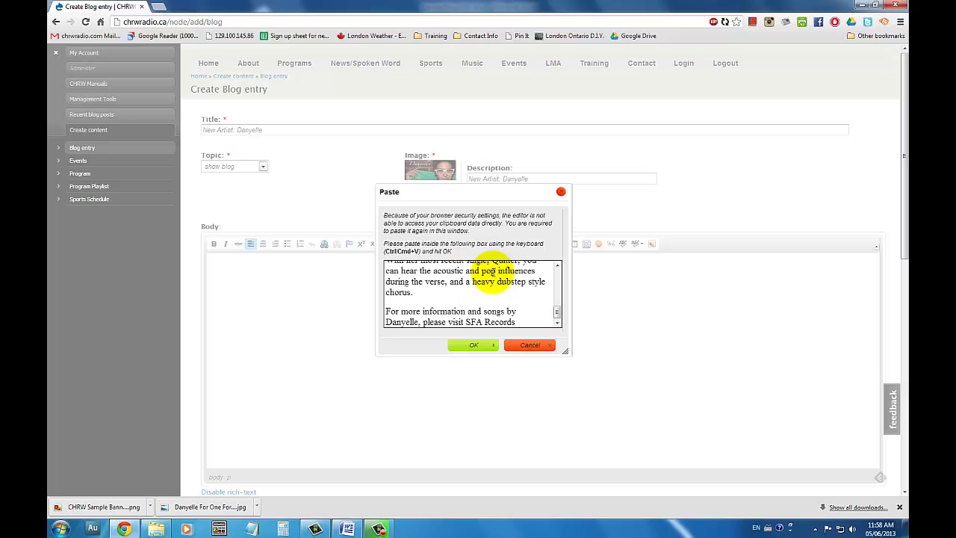
click(473, 346)
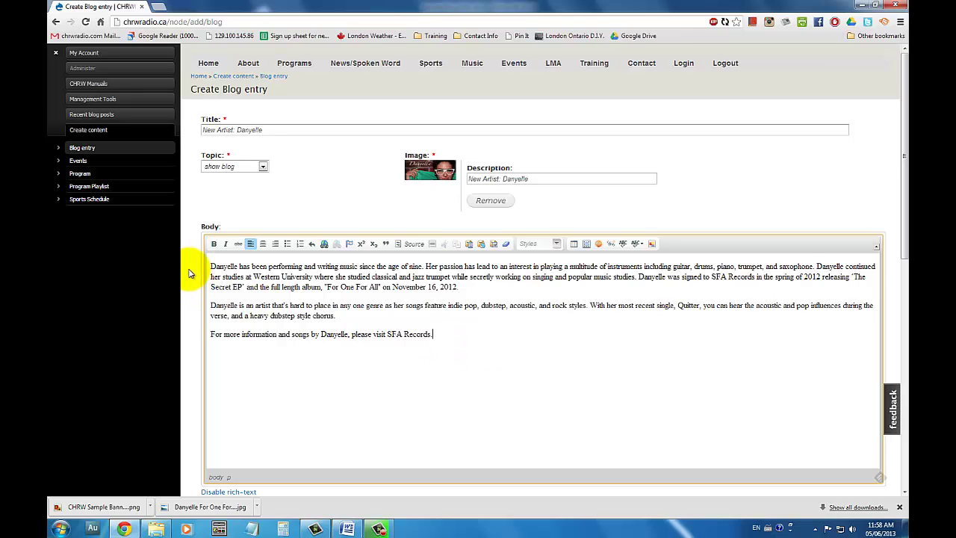
Attach The Choice - Danyelle.mp3 as audio, described 'The Choice by Danyelle'
scroll(189, 273, down, 6)
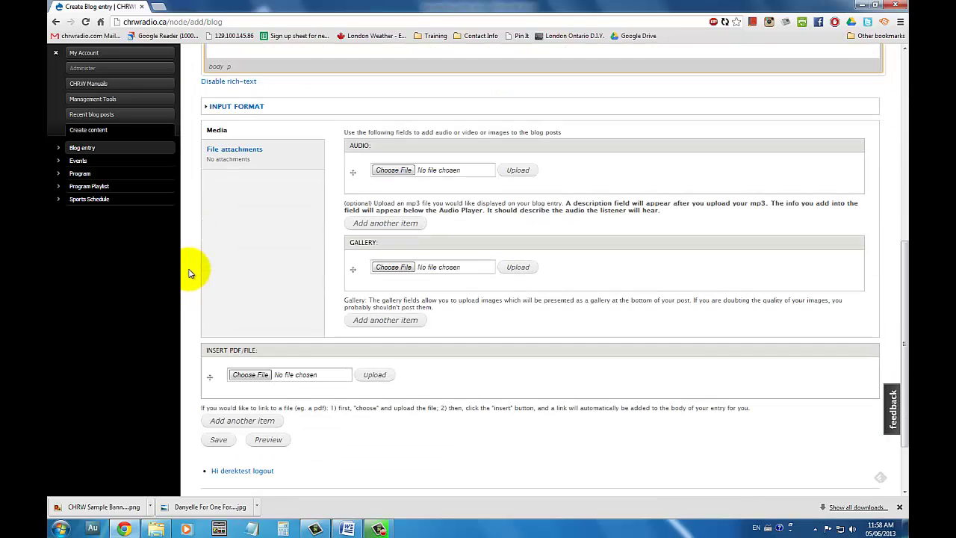
click(396, 171)
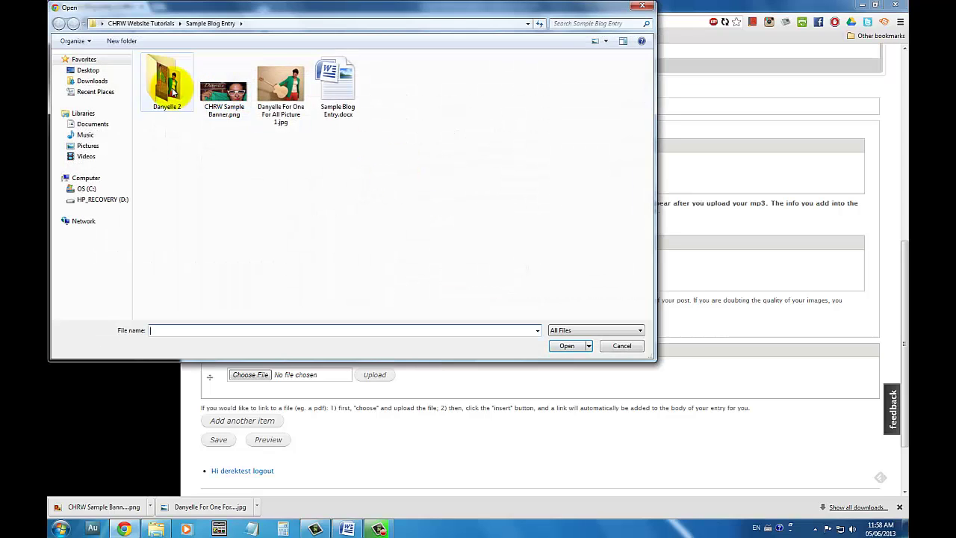
double_click(173, 90)
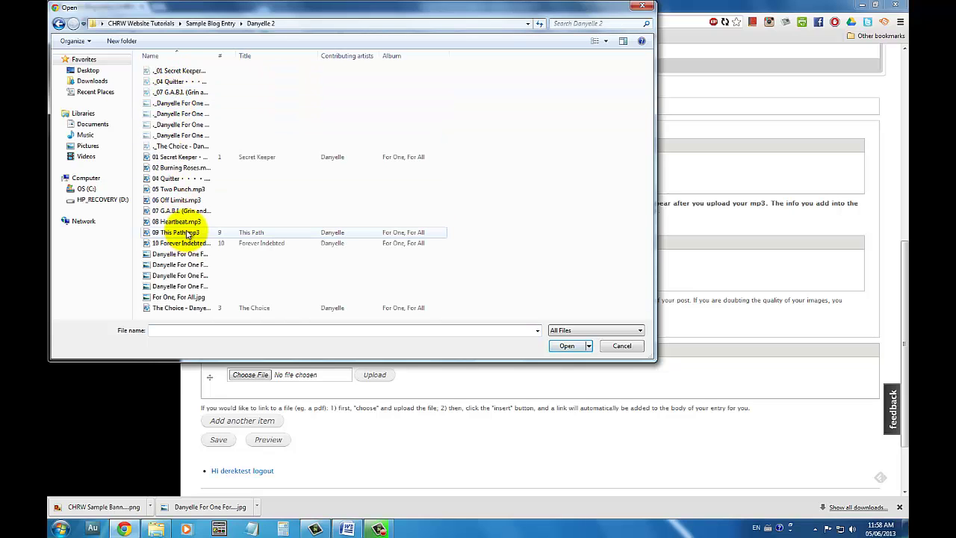
double_click(188, 307)
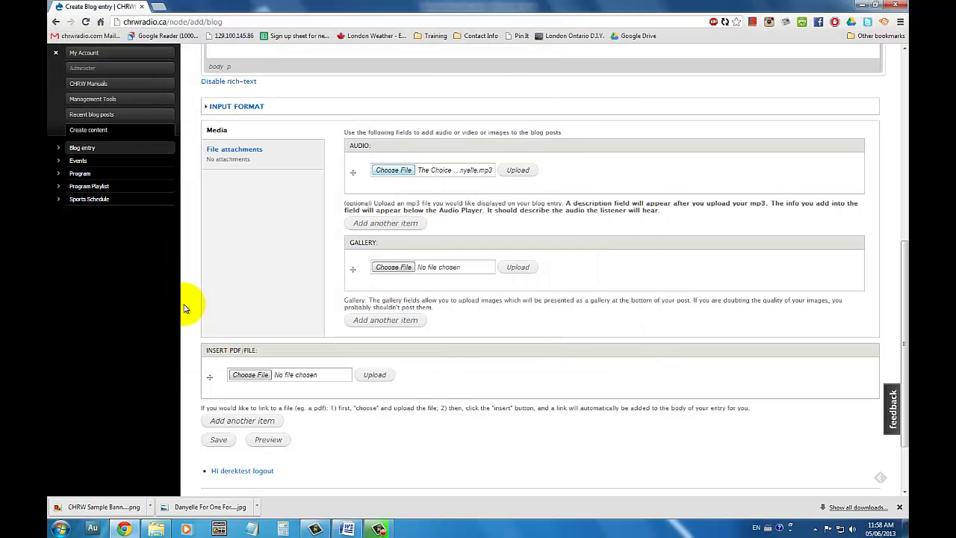
click(510, 170)
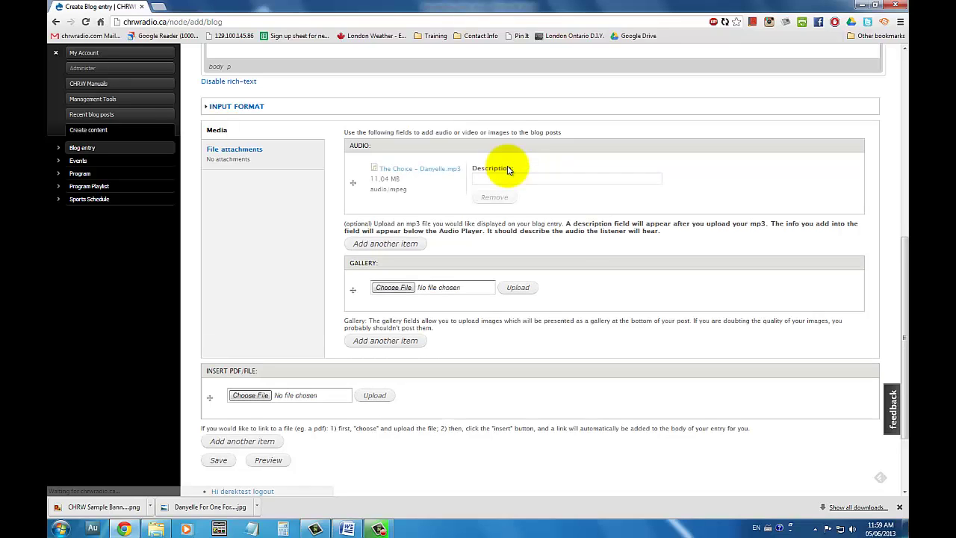
click(507, 183)
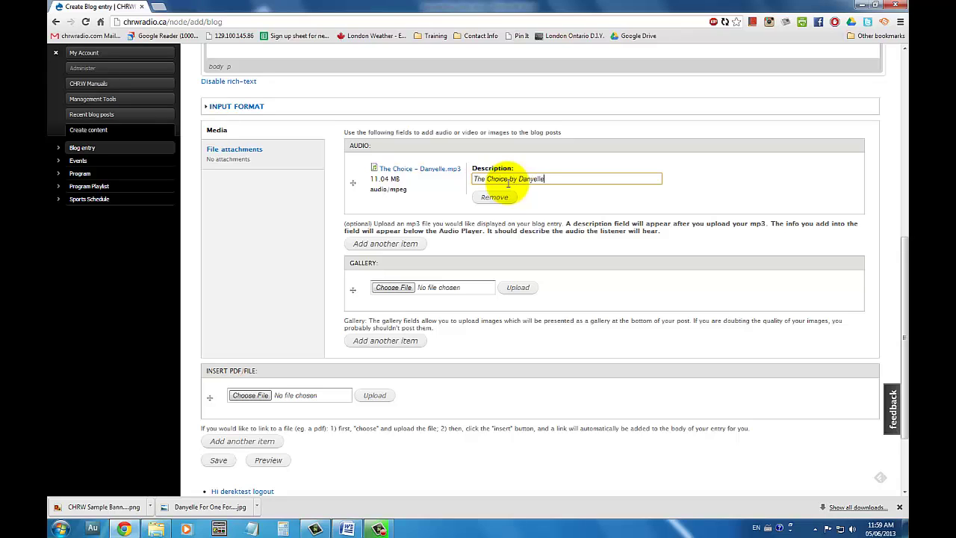
Upload 01 Secret Keeper mp3 into a second audio slot, then remove it again
click(384, 244)
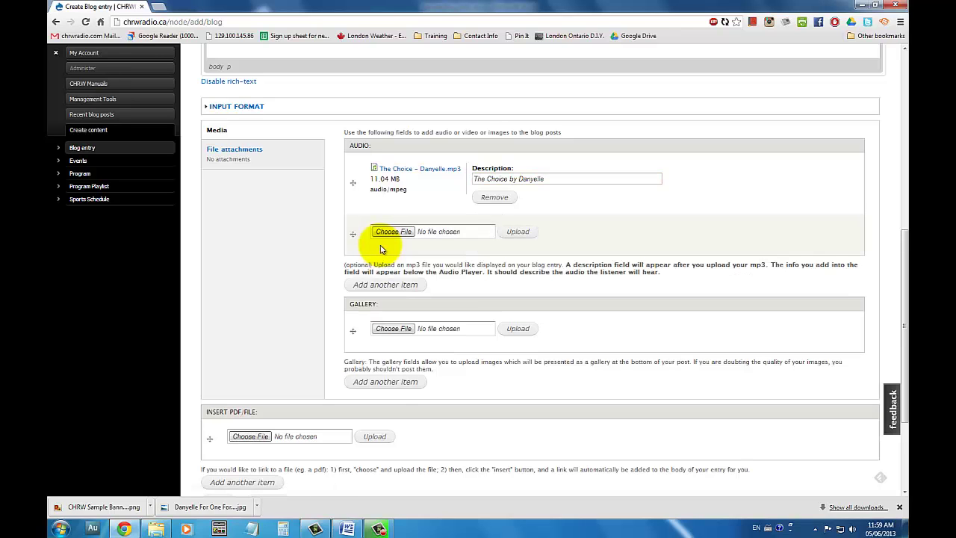
click(393, 232)
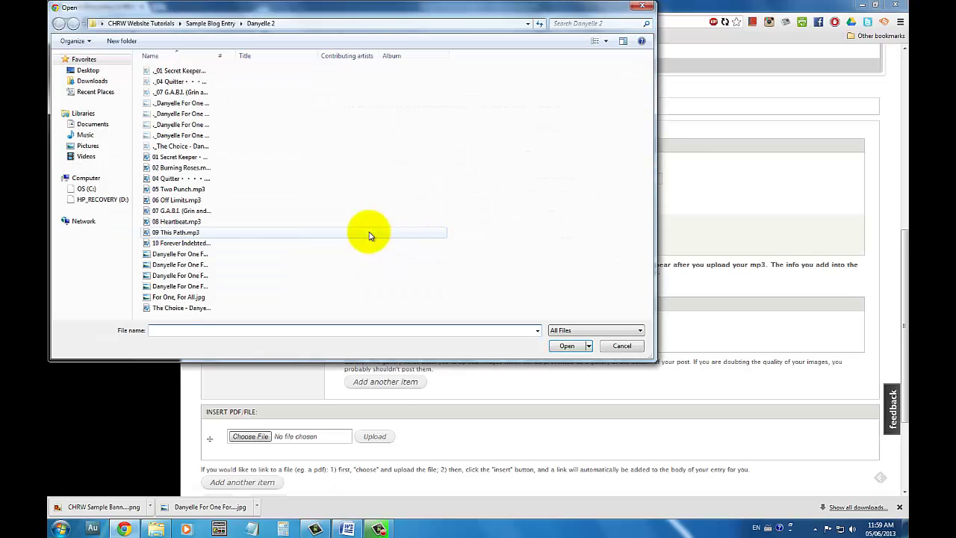
double_click(186, 157)
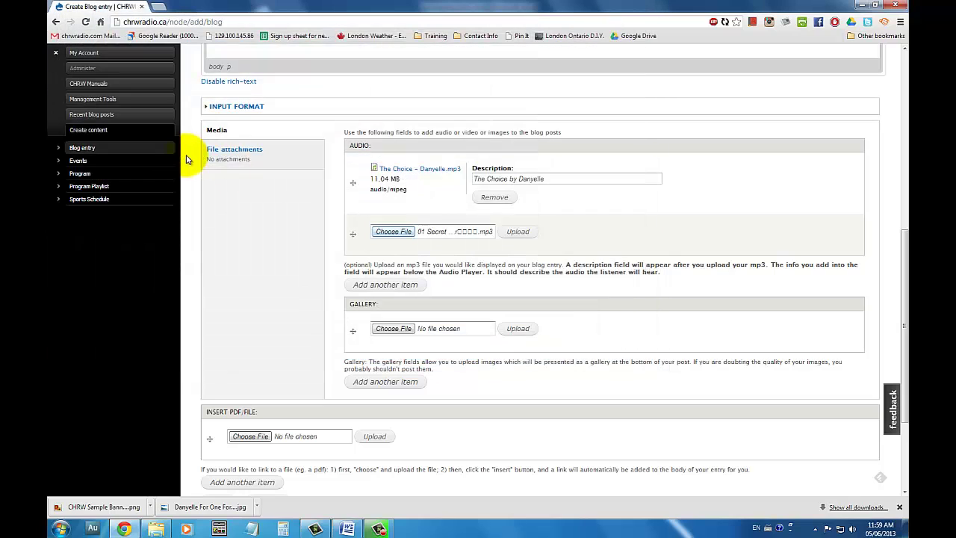
click(517, 233)
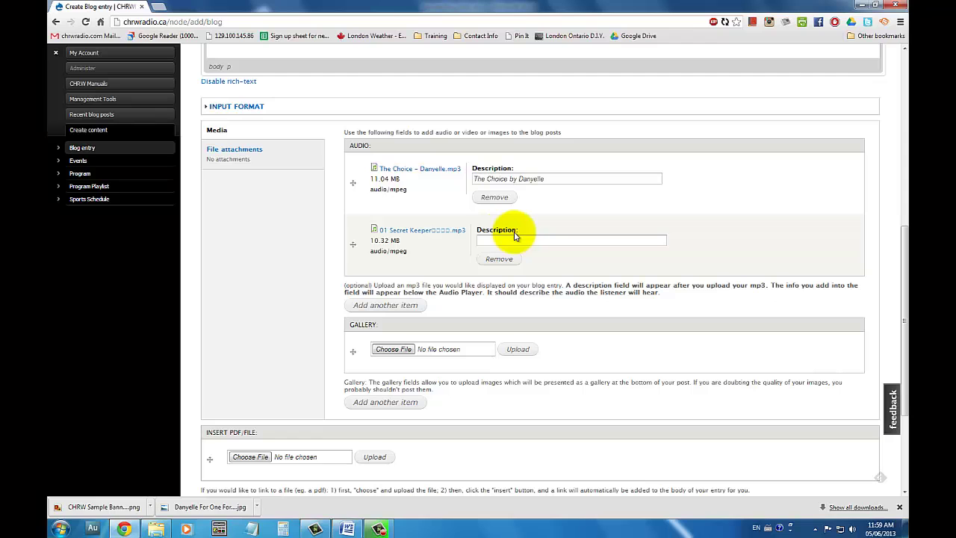
click(498, 259)
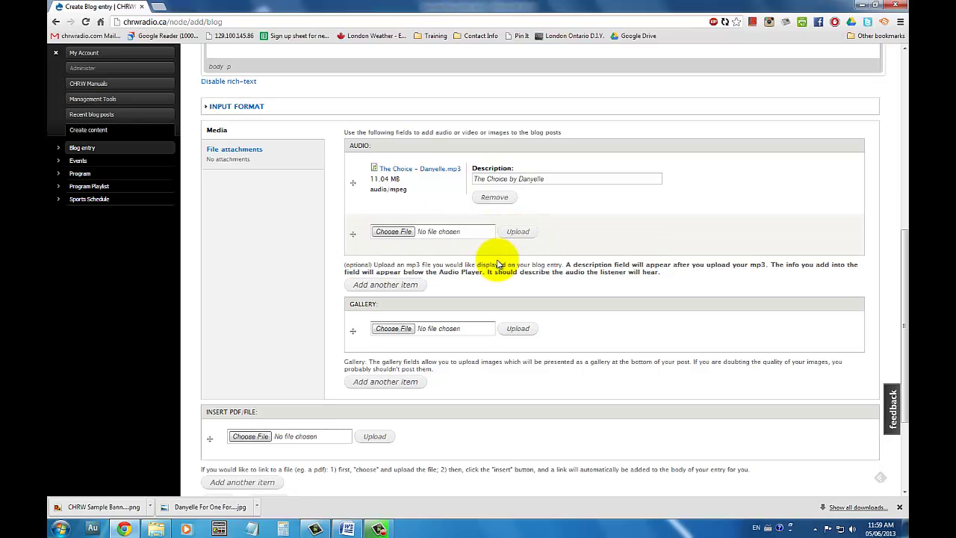
Add Picture 2 to the gallery with title, description and alt text 'Danyelle Artist Photo 1'
click(379, 332)
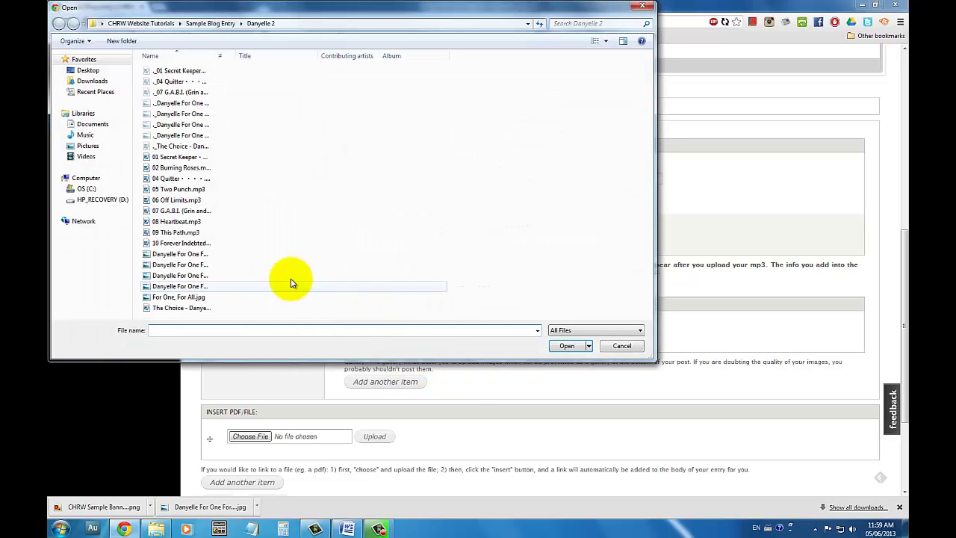
click(200, 266)
double_click(200, 265)
click(515, 333)
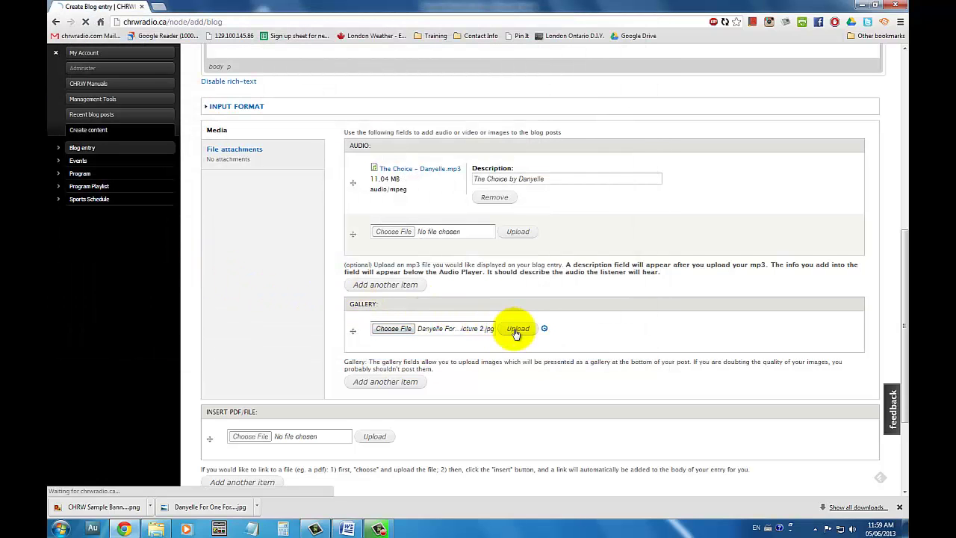
click(463, 392)
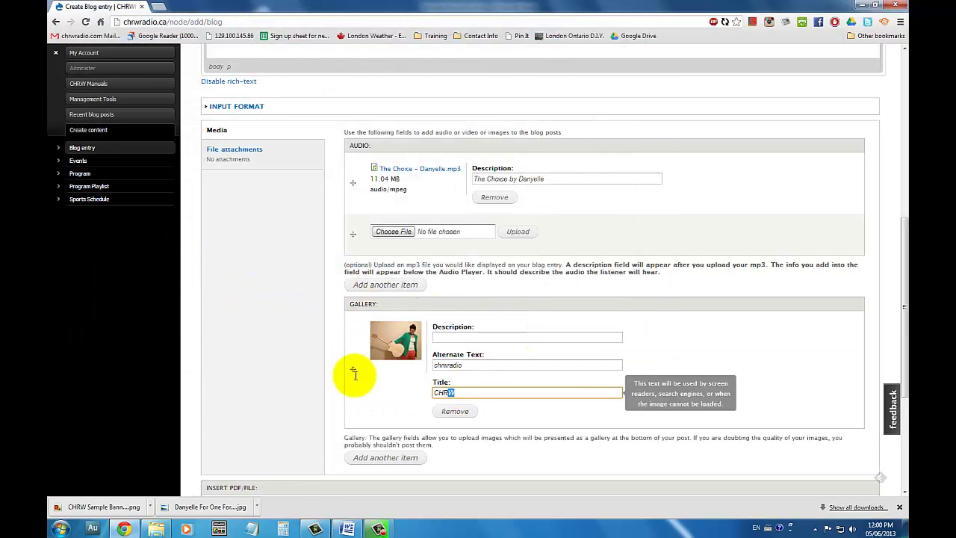
text(C)
text(anyelle Artist Pho)
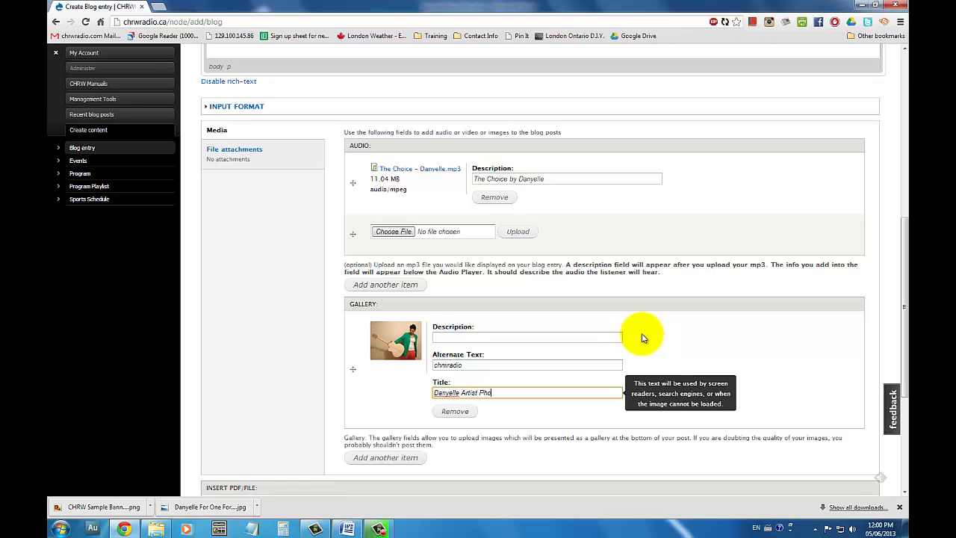
text(to 1)
key(ctrl+a)
key(ctrl+c)
click(464, 338)
key(ctrl+v)
triple_click(462, 364)
key(ctrl+v)
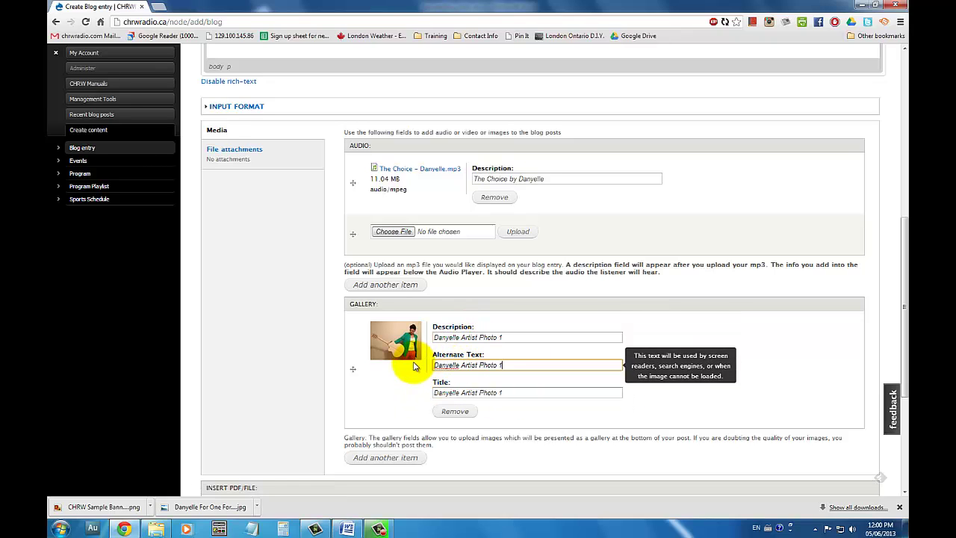
Add Picture 3 as a second gallery image labelled 'Danyelle Album Cover' in all fields
click(385, 457)
click(393, 446)
click(206, 278)
double_click(206, 278)
click(517, 446)
scroll(538, 416, down, 3)
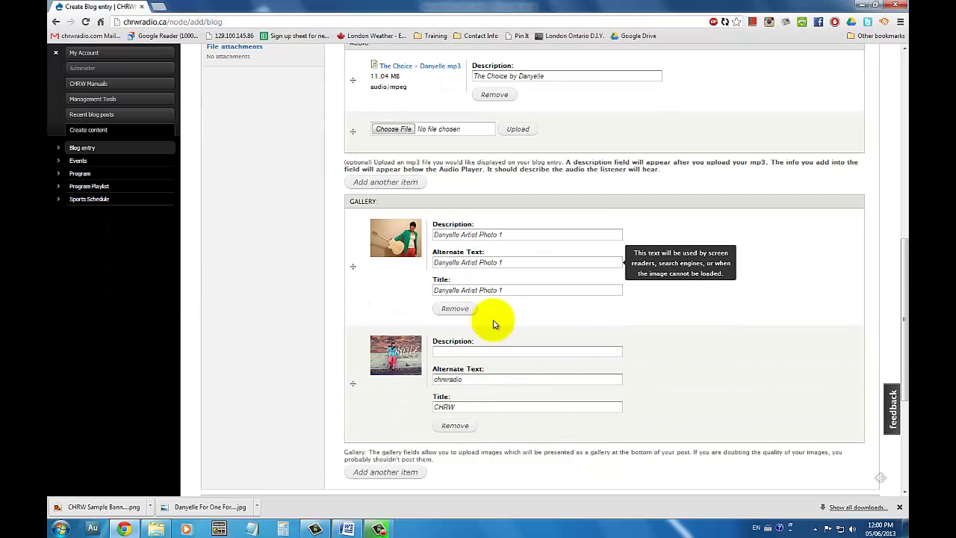
click(482, 352)
text(Danyelle Album)
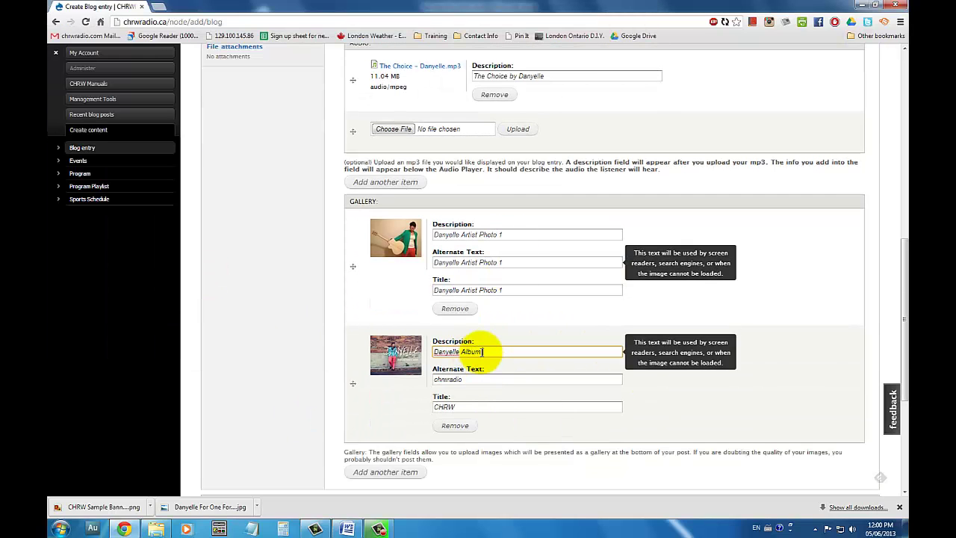
text( Cover)
key(ctrl+a)
key(ctrl+c)
triple_click(448, 407)
key(ctrl+v)
triple_click(448, 379)
key(ctrl+v)
scroll(478, 418, down, 1)
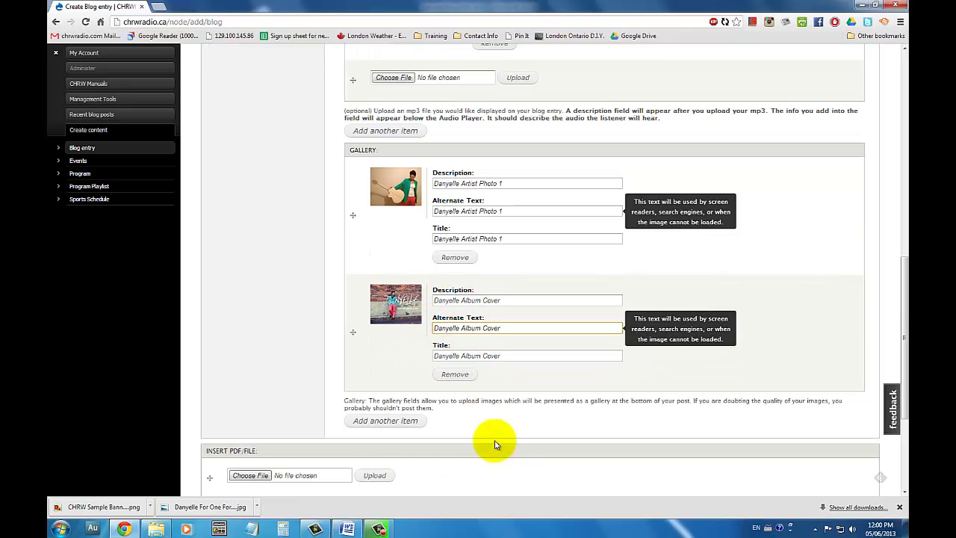
scroll(396, 440, down, 2)
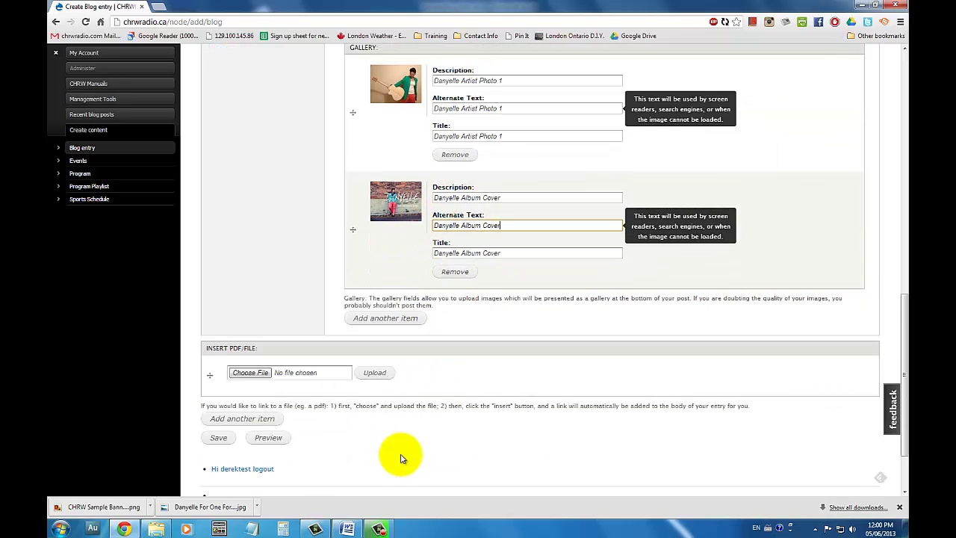
Save the blog entry and view the Album Cover image in its gallery
click(219, 438)
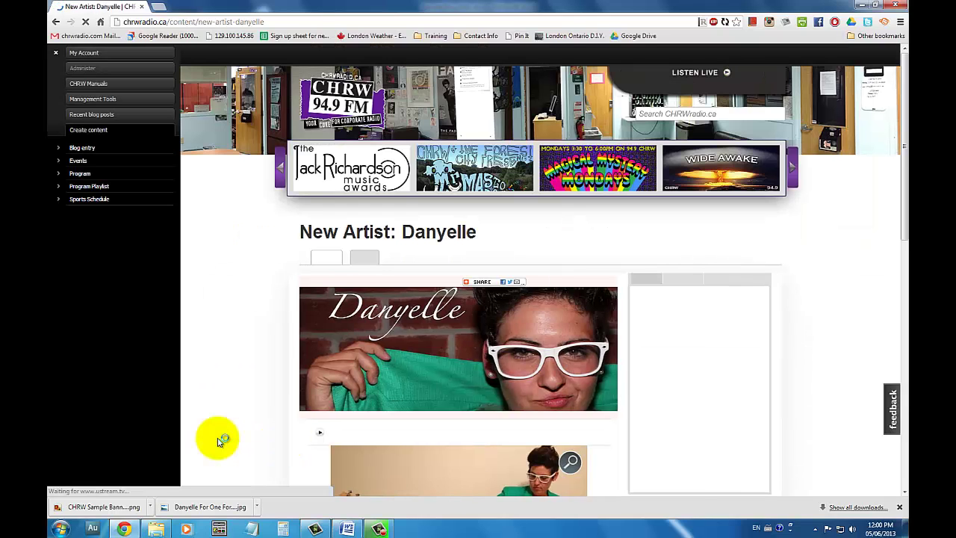
scroll(480, 267, down, 3)
click(425, 379)
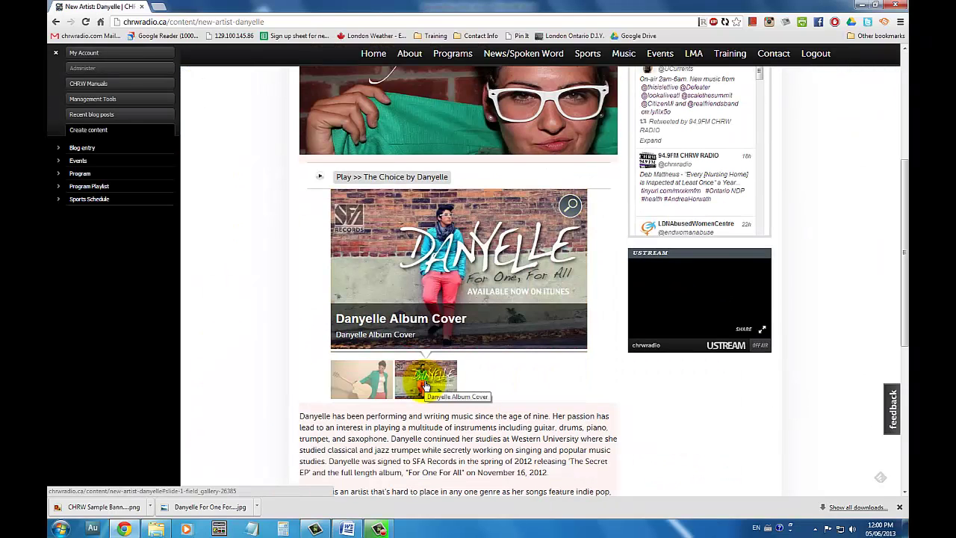
scroll(672, 418, down, 2)
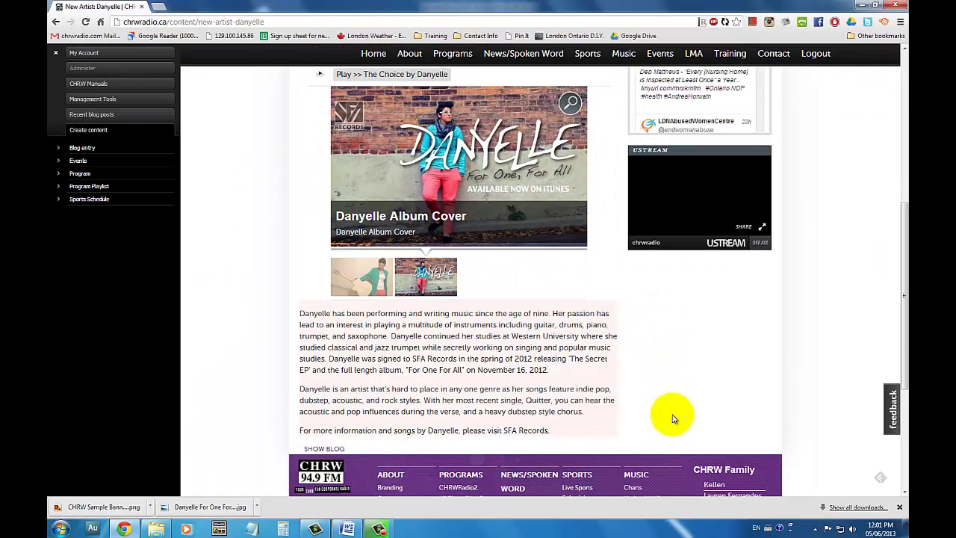
scroll(672, 418, up, 5)
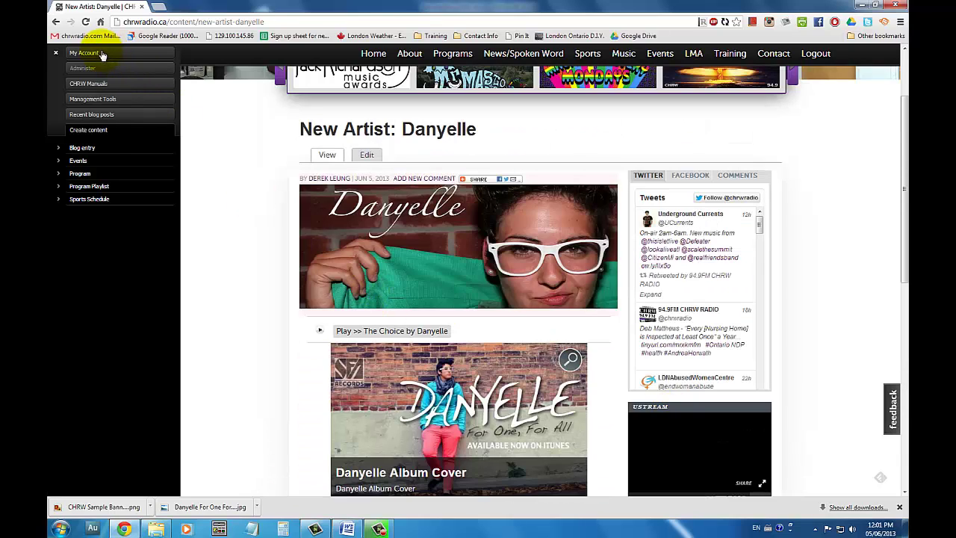
click(102, 55)
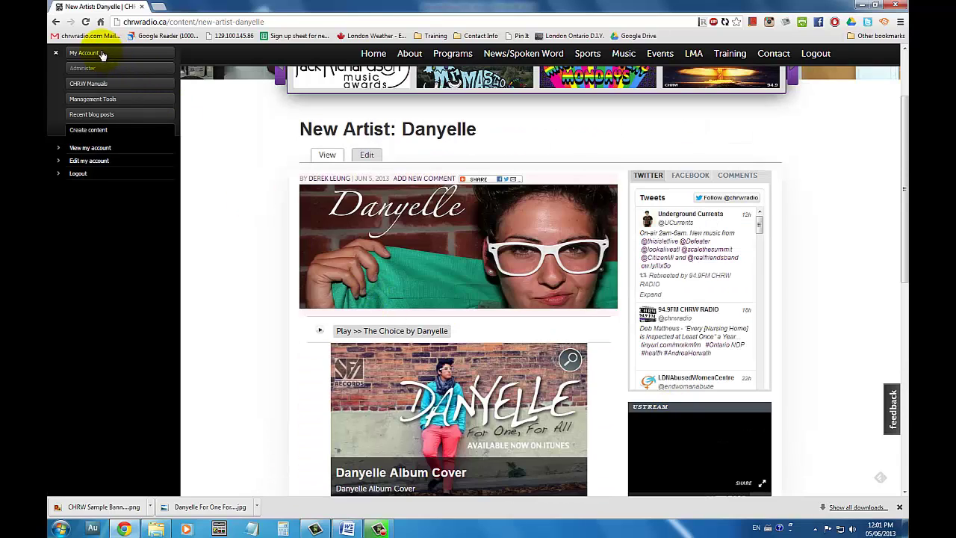
Reopen 'New Artist: Danyelle' for editing from Unpublished Posts on the account page
click(92, 149)
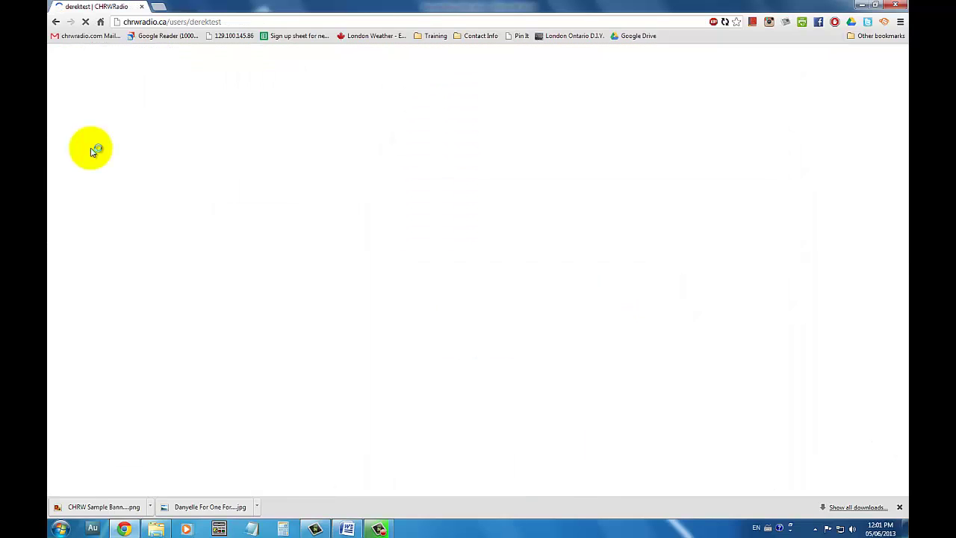
scroll(373, 216, down, 4)
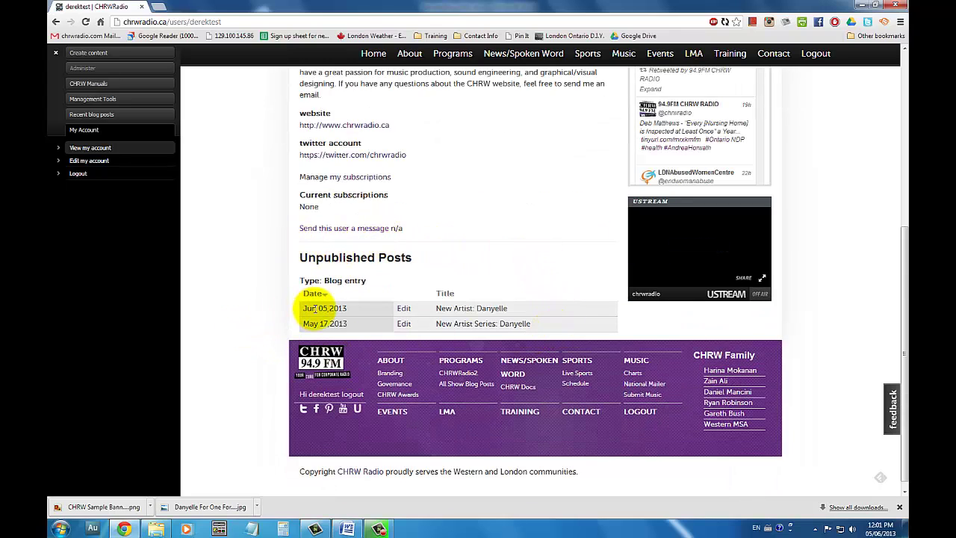
click(407, 308)
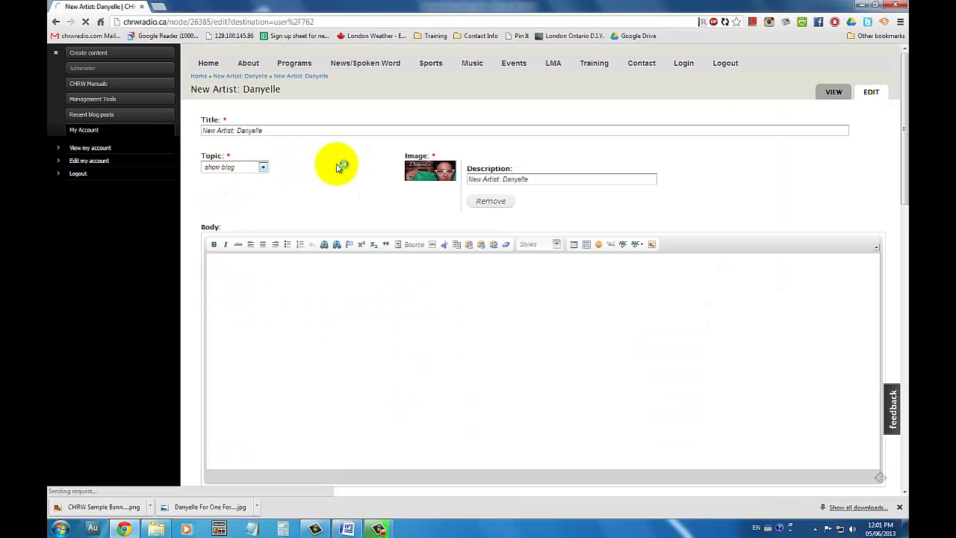
scroll(608, 197, down, 1)
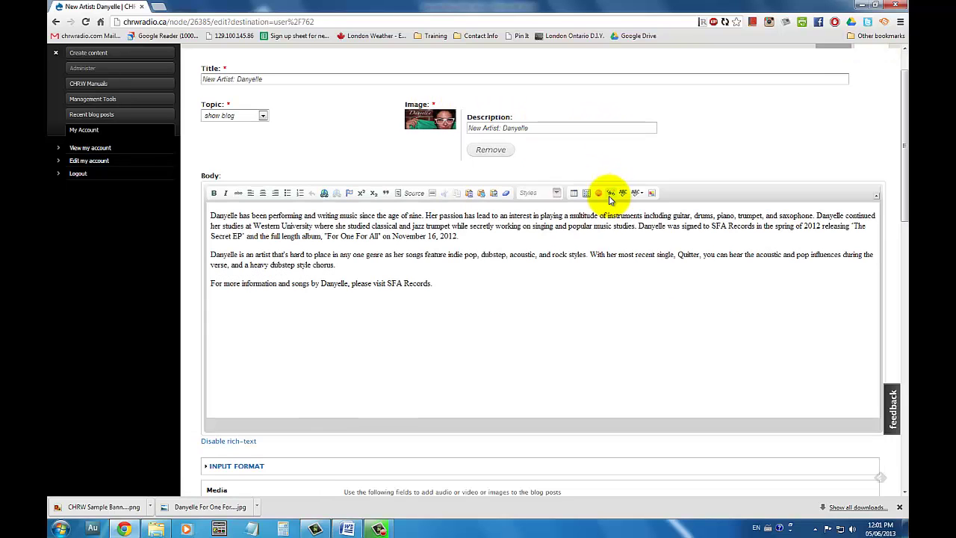
scroll(609, 198, down, 2)
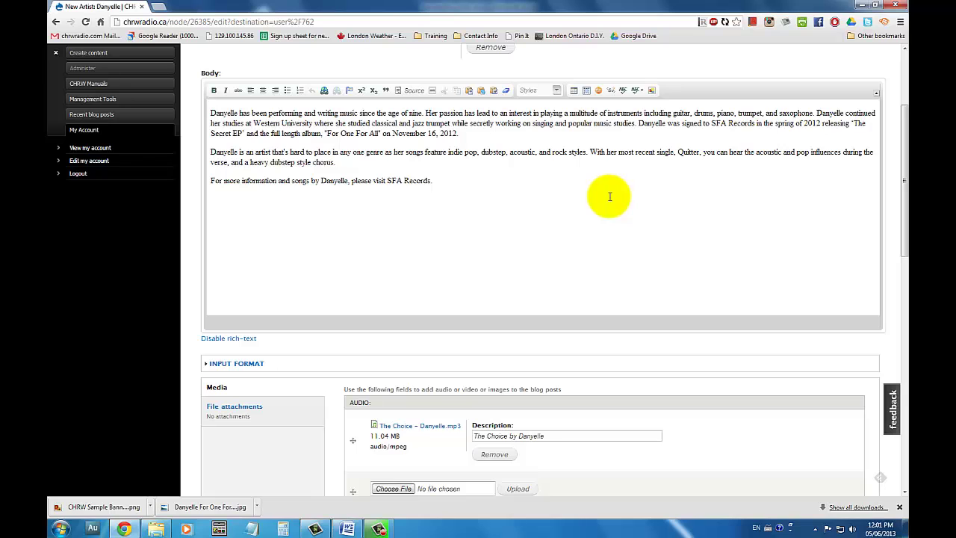
scroll(609, 197, down, 3)
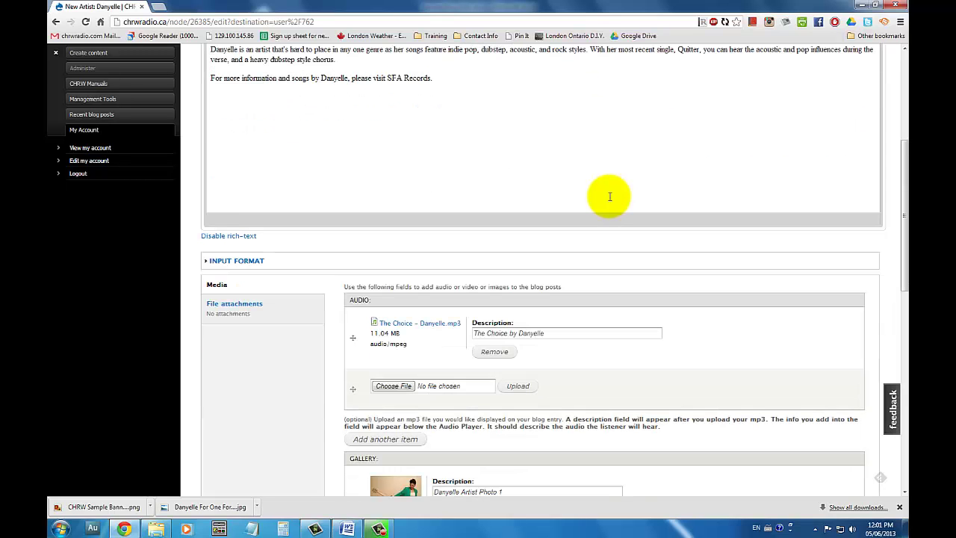